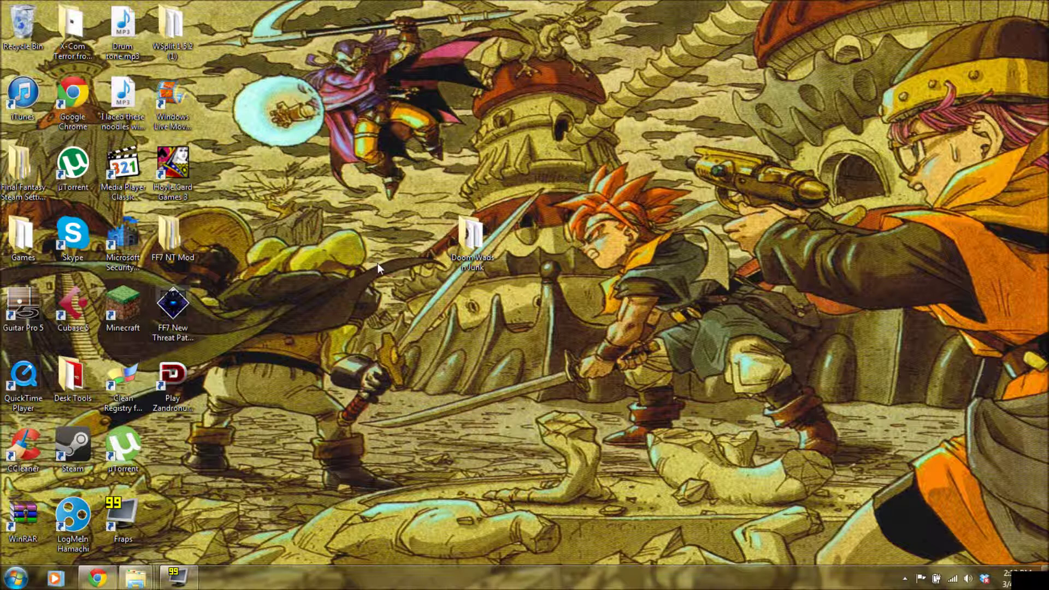
Open doom.wad from the desktop's Doom Wads n Junk folder, choosing Zandronum as the program
double_click(466, 242)
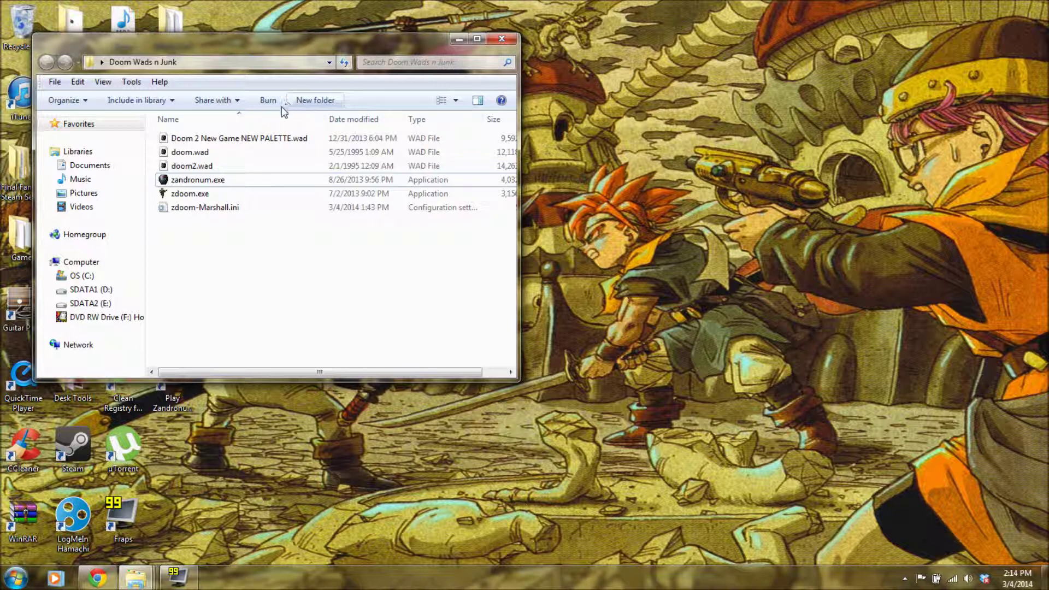
click(459, 39)
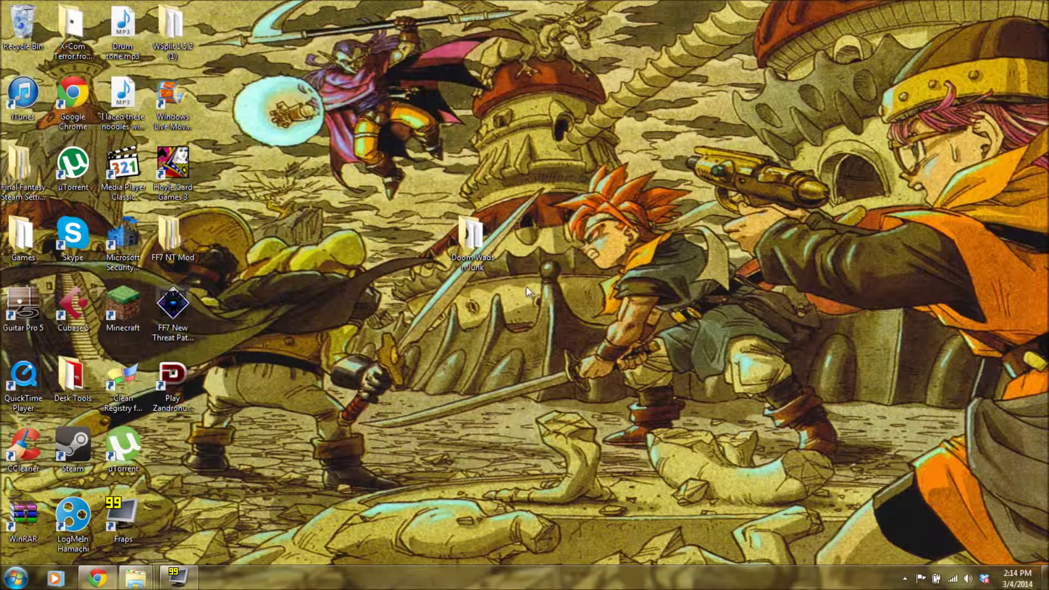
mouse_move(134, 581)
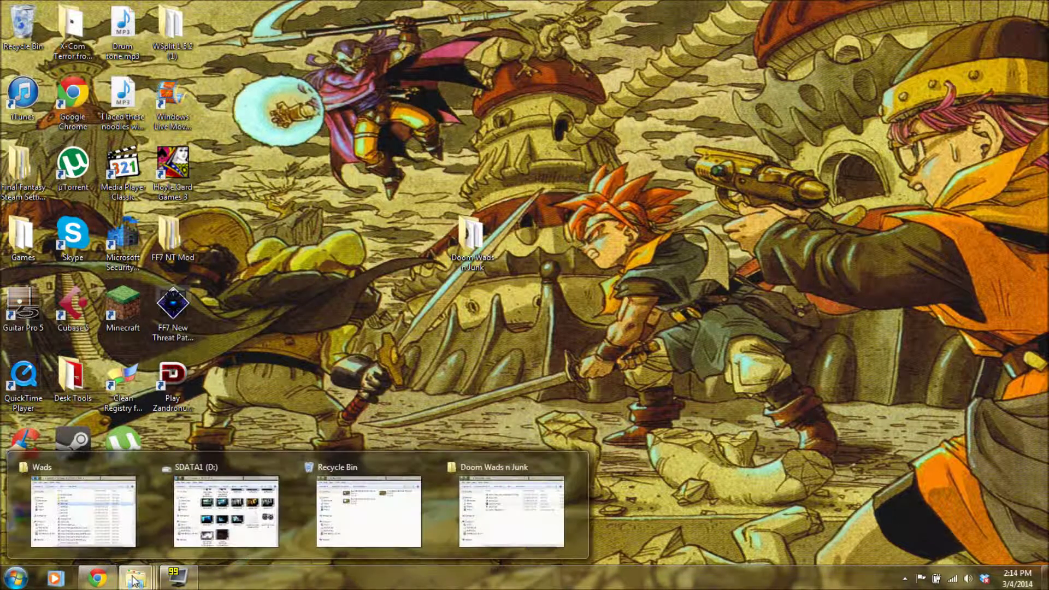
click(485, 531)
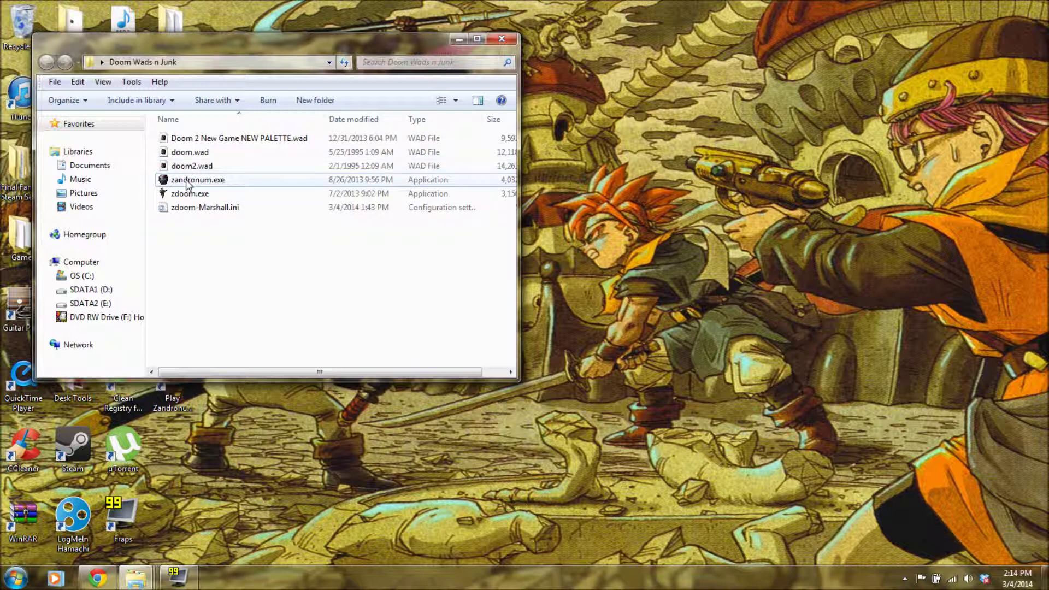
double_click(190, 154)
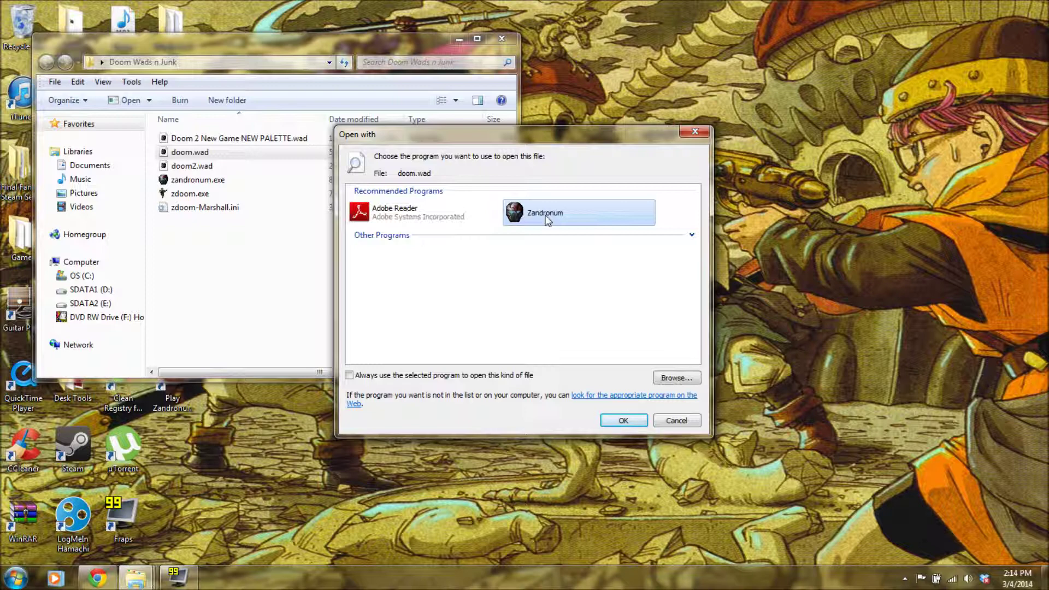
double_click(548, 217)
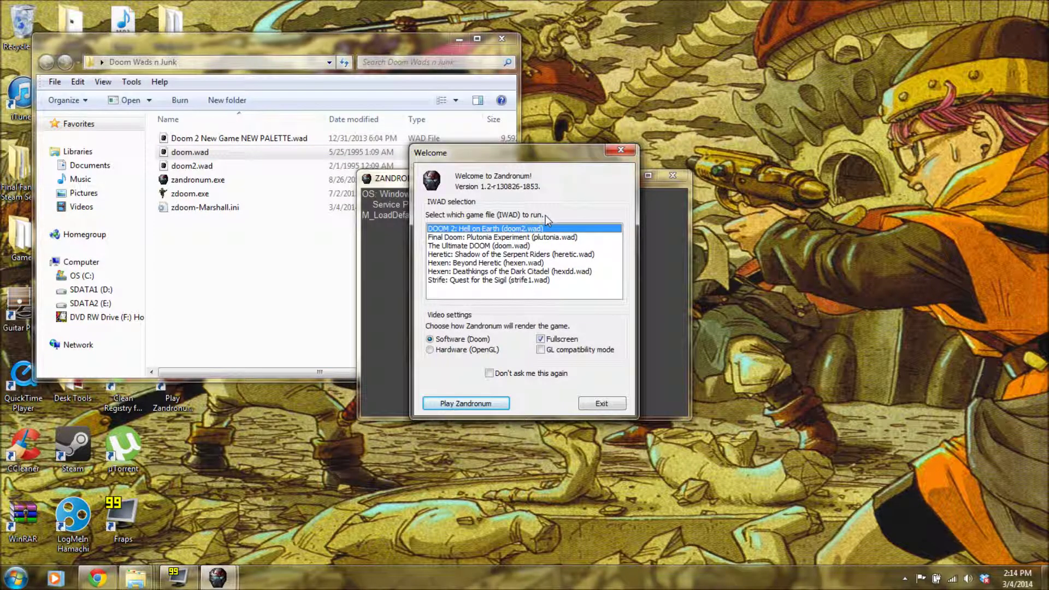
Examine the game files offered in Zandronum's IWAD selection list, from DOOM 2 down through the Hexen entries, and close the launcher
key(Down)
key(Down)
key(Up)
key(Up)
key(Down)
key(Down)
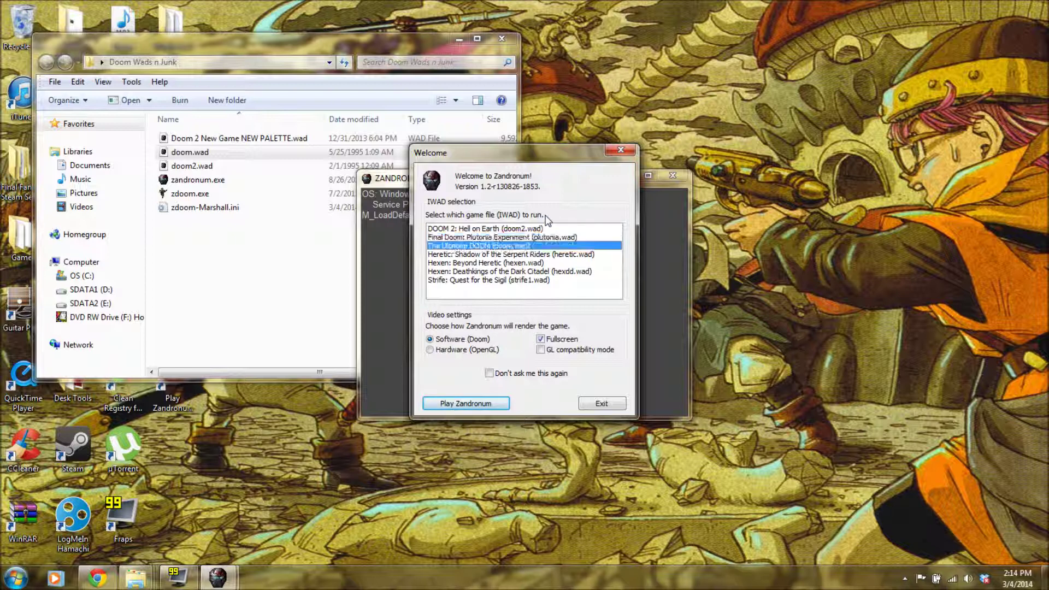
key(Up)
key(Up)
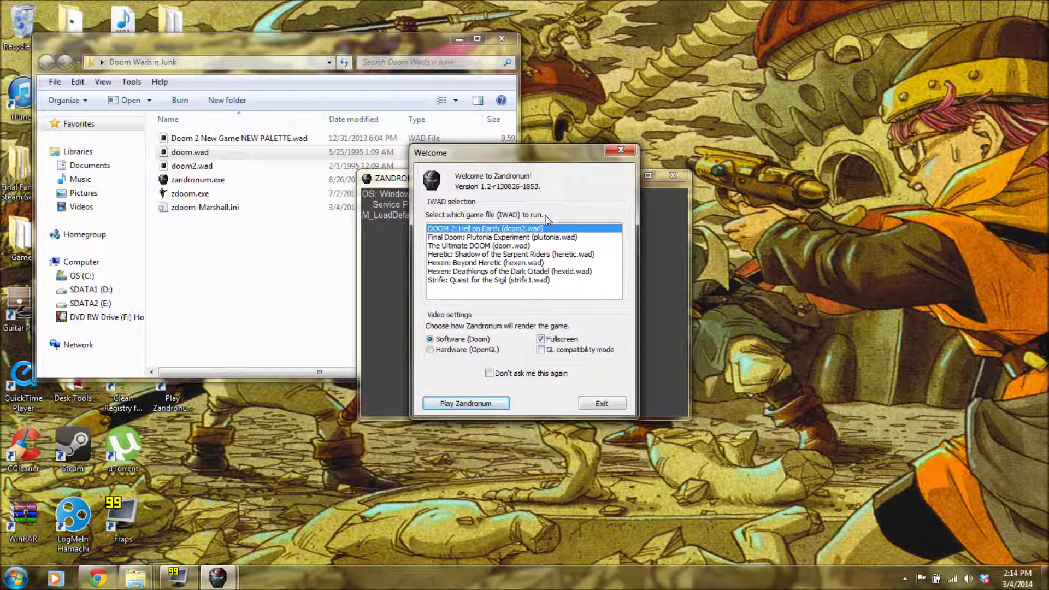
key(Down)
key(Down)
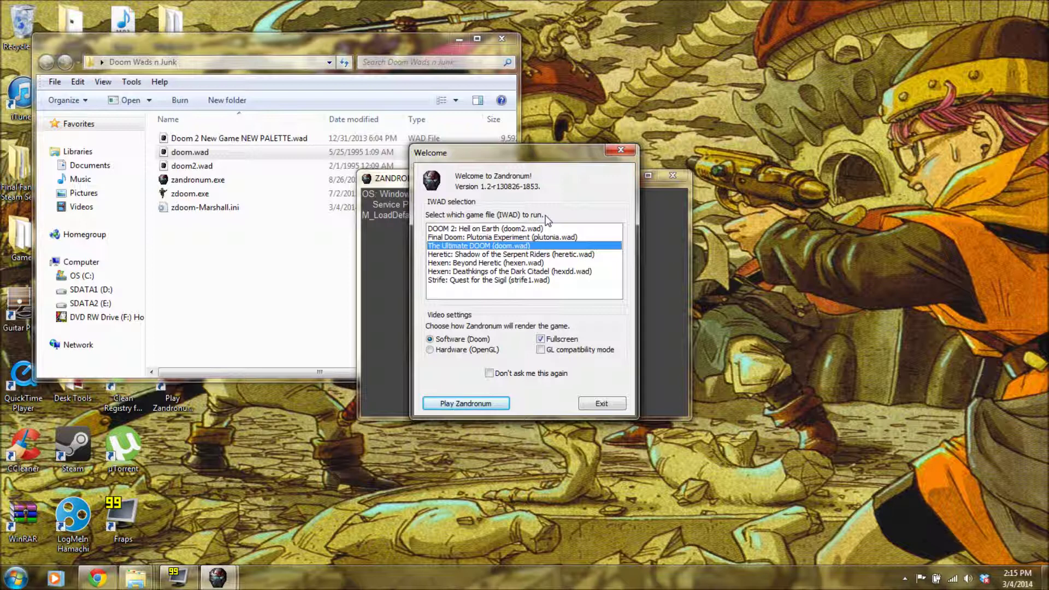
key(Up)
key(Up)
key(Down)
key(Down)
key(Down)
key(Down)
key(Down)
key(Down)
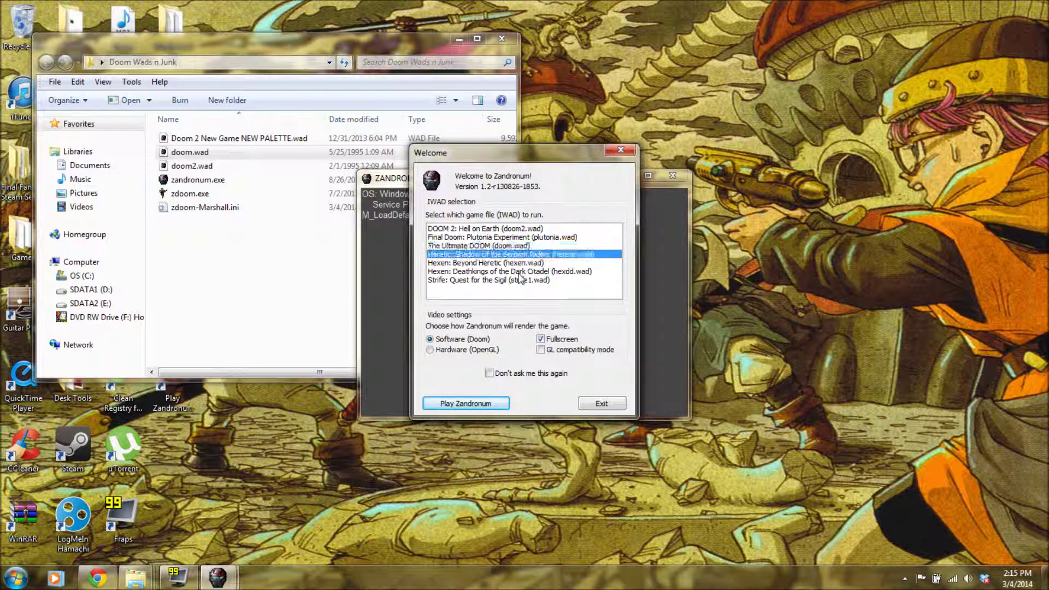
key(Up)
key(Up)
key(Up)
key(Up)
key(Up)
key(Down)
key(Down)
key(Down)
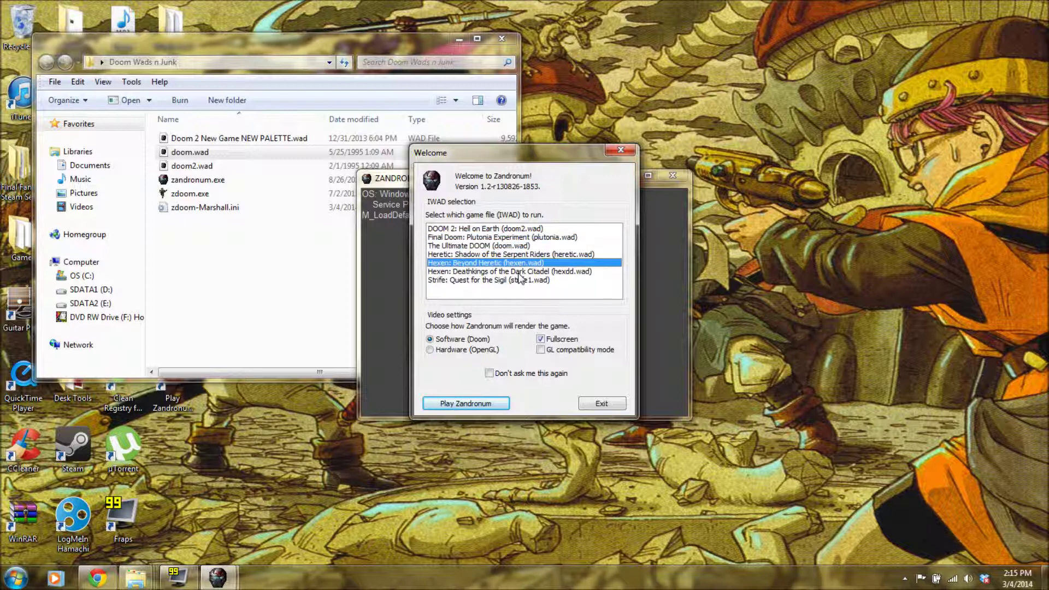
key(Up)
key(Up)
key(Up)
key(Up)
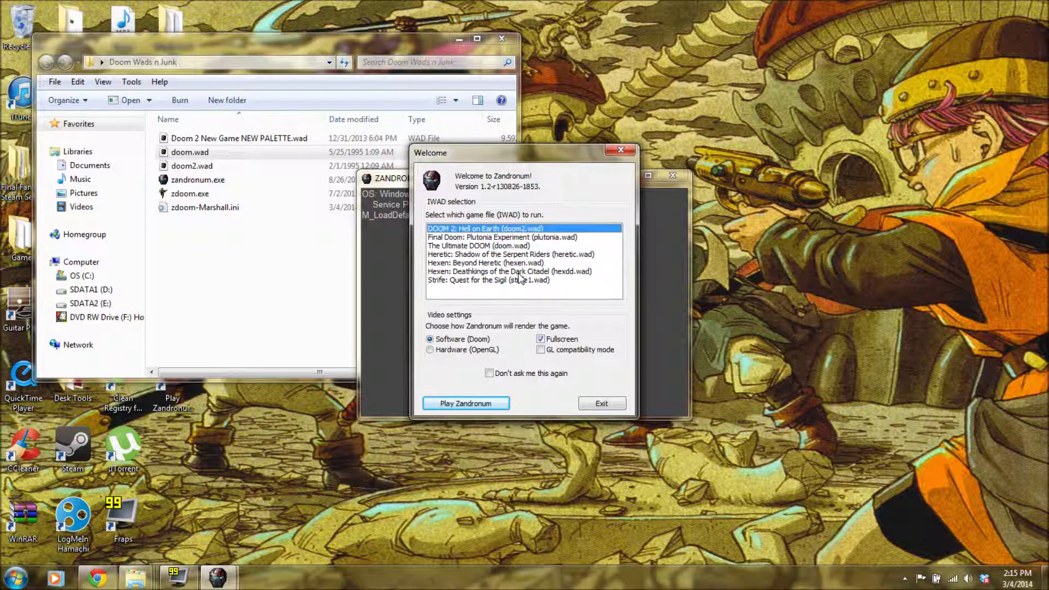
key(Down)
key(Up)
key(Down)
key(Down)
key(Down)
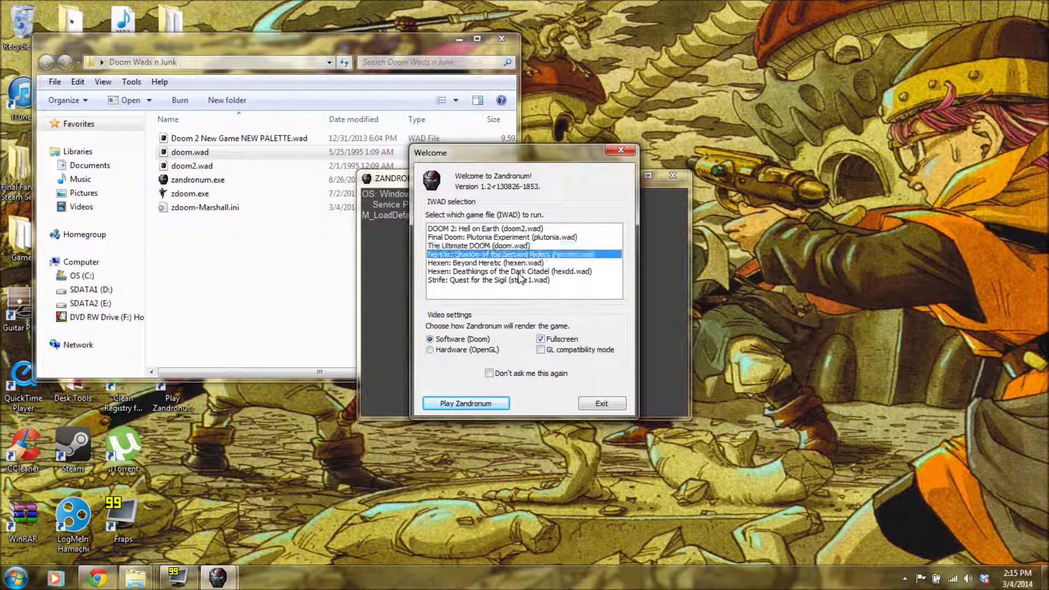
key(Down)
key(Up)
key(Up)
key(Up)
key(Up)
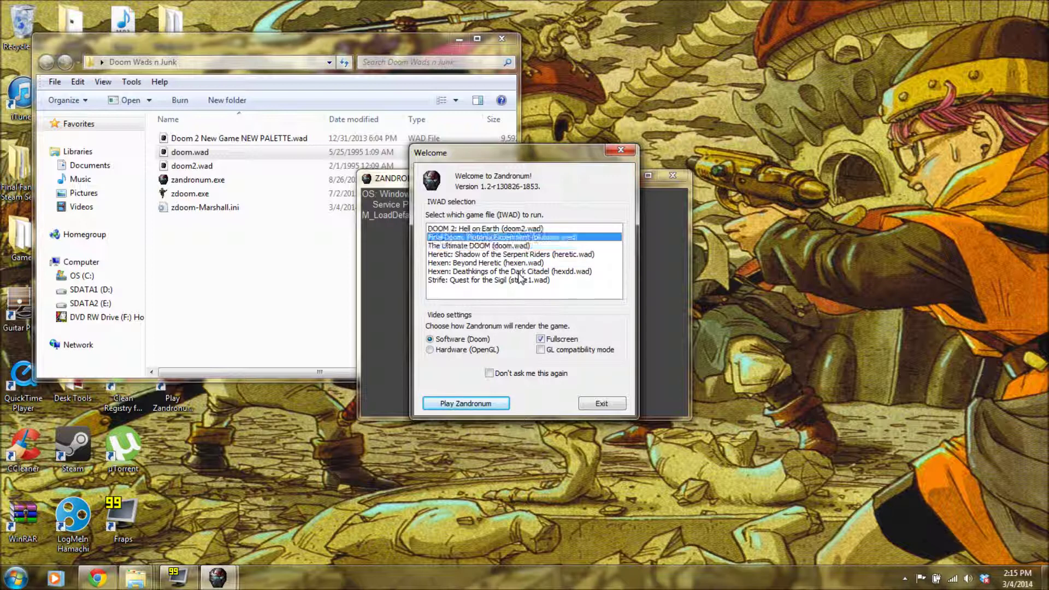
key(Down)
click(621, 151)
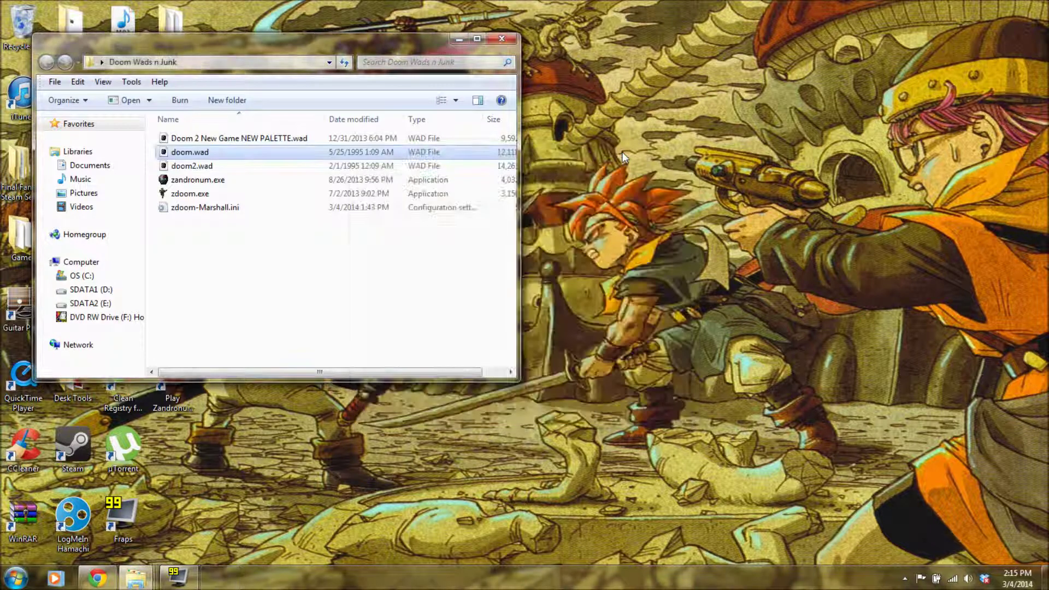
click(216, 335)
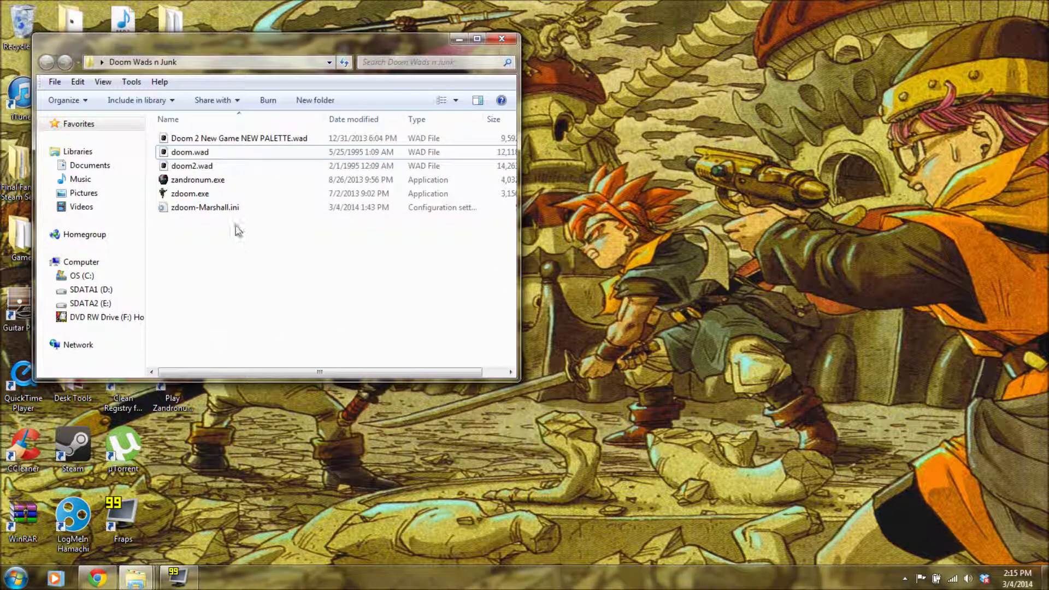
Open doom2.wad with Zandronum to view its IWAD selection, and close the launcher without playing
double_click(197, 169)
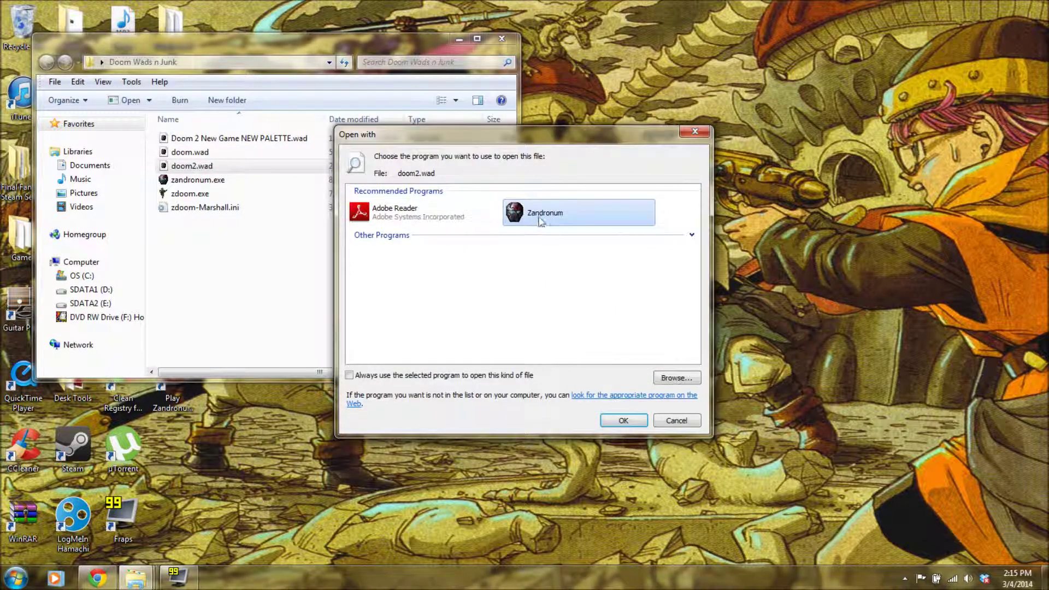
double_click(539, 217)
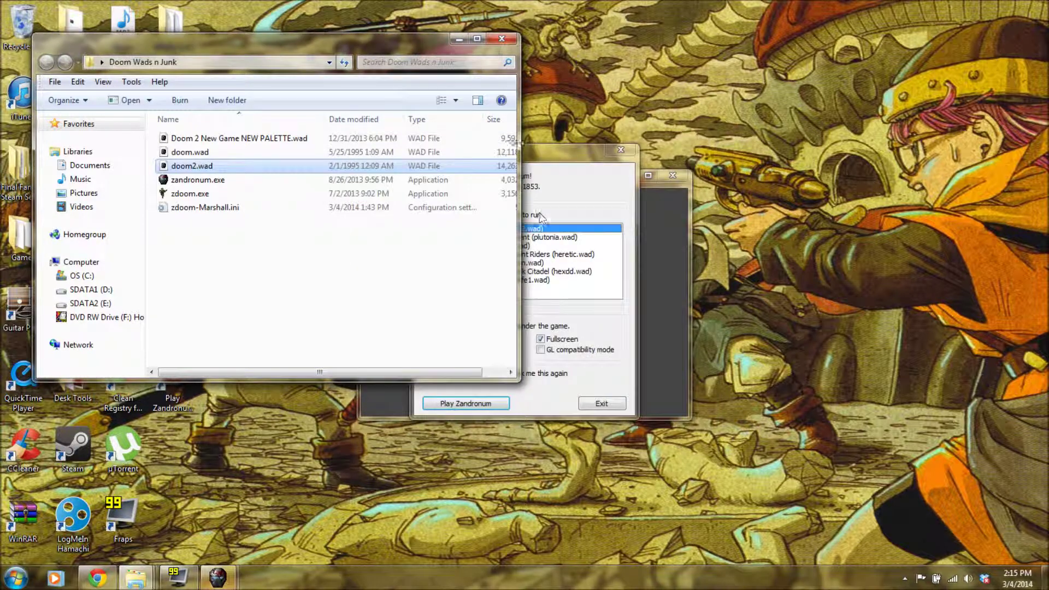
click(544, 154)
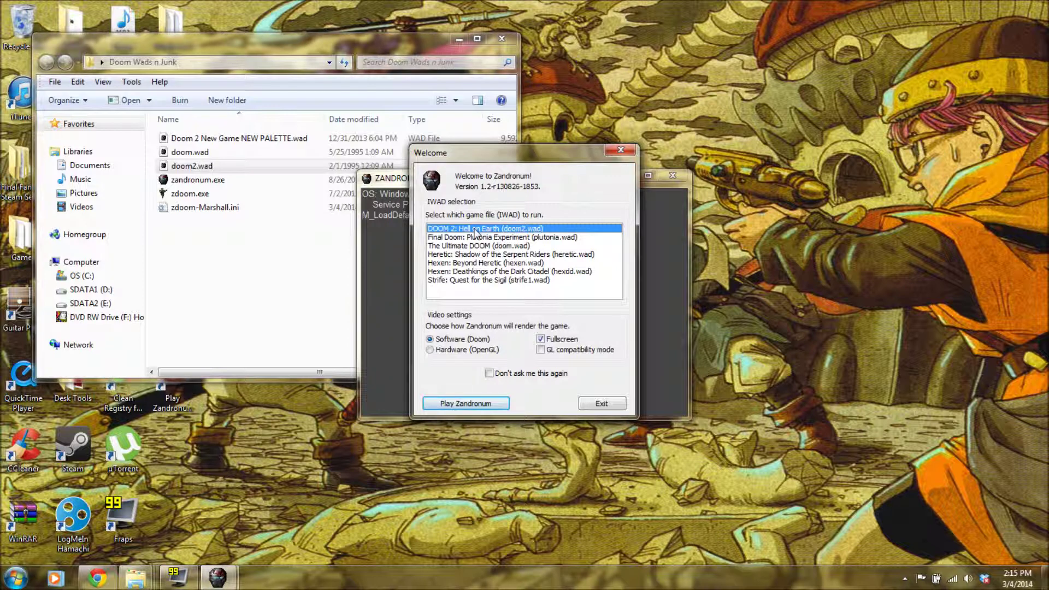
click(621, 150)
Open Doom 2 New Game NEW PALETTE.wad with Zandronum to view its IWAD selection, and close the launcher without playing
double_click(228, 139)
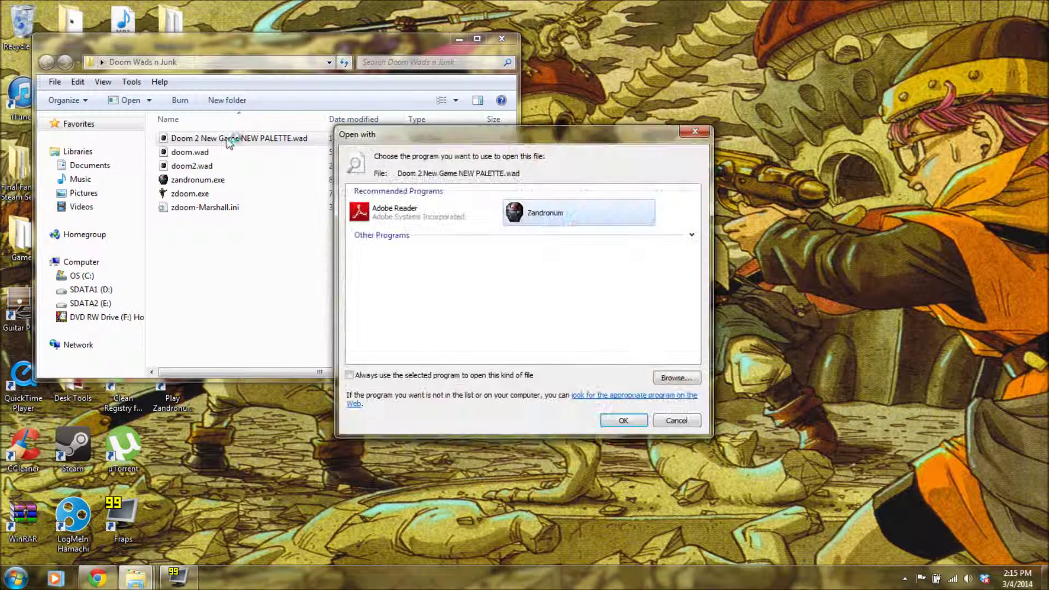
click(567, 220)
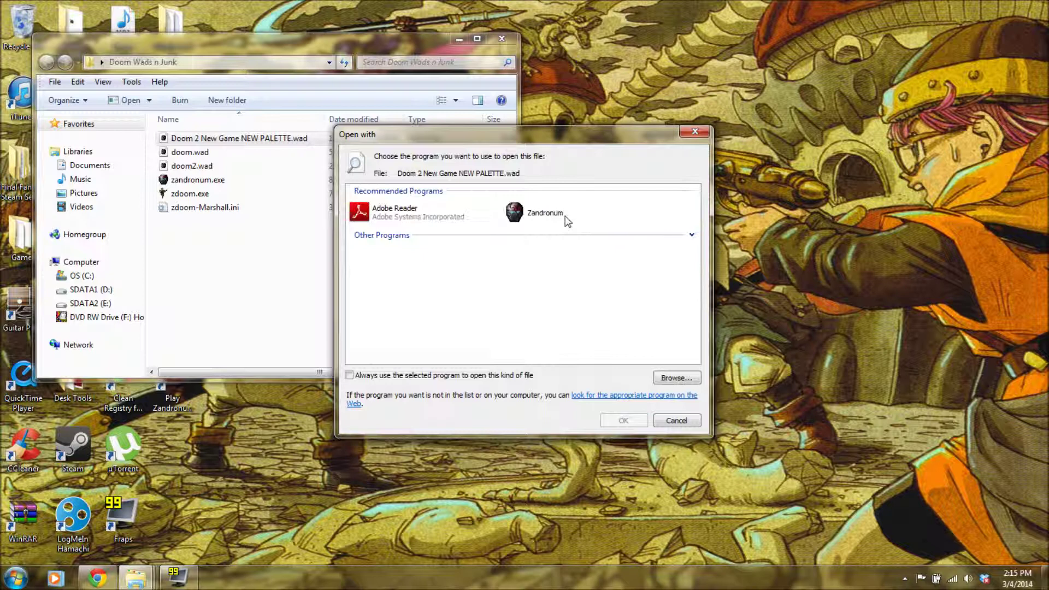
double_click(552, 217)
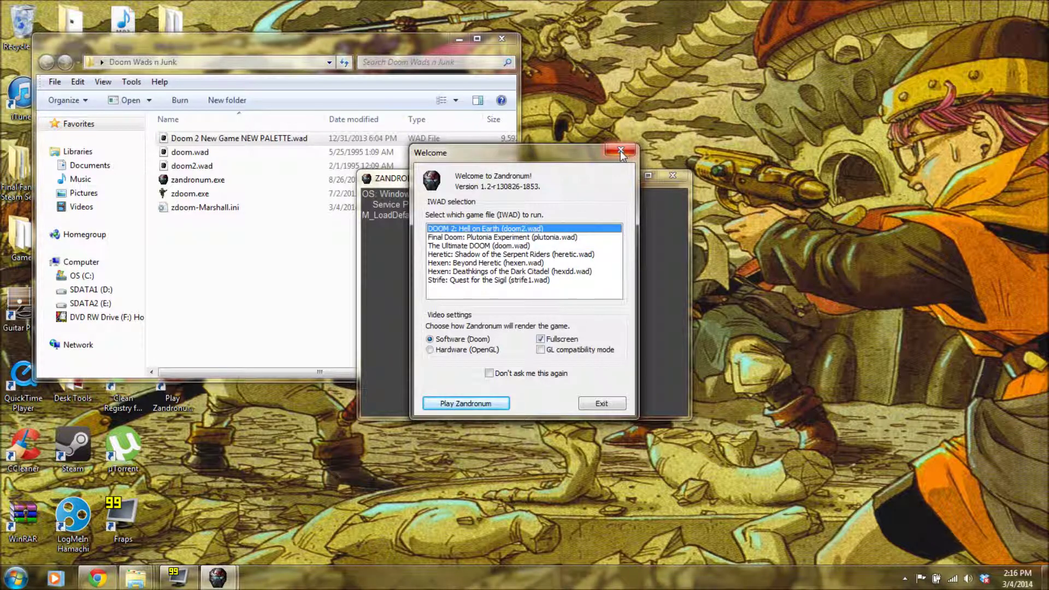
click(620, 152)
click(421, 235)
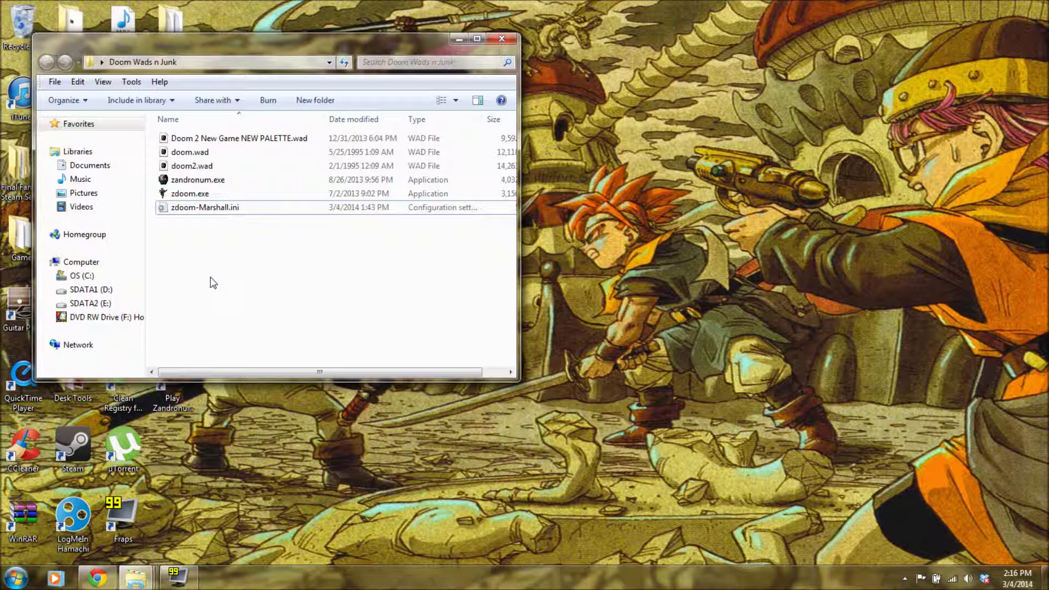
Close the Doom Wads n Junk folder window, reopening it once from the desktop for a brief look
click(508, 39)
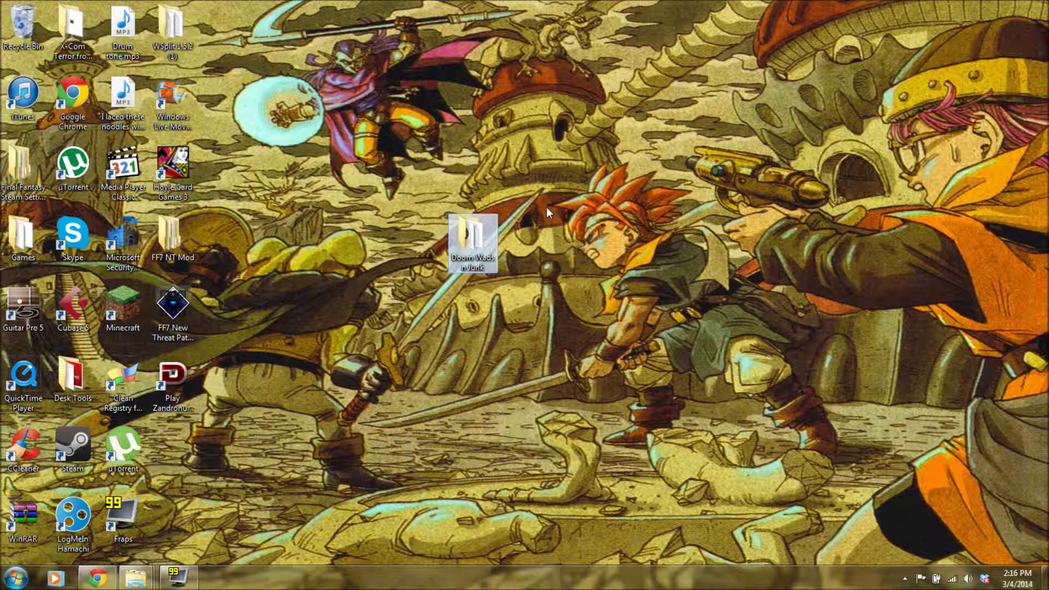
click(525, 288)
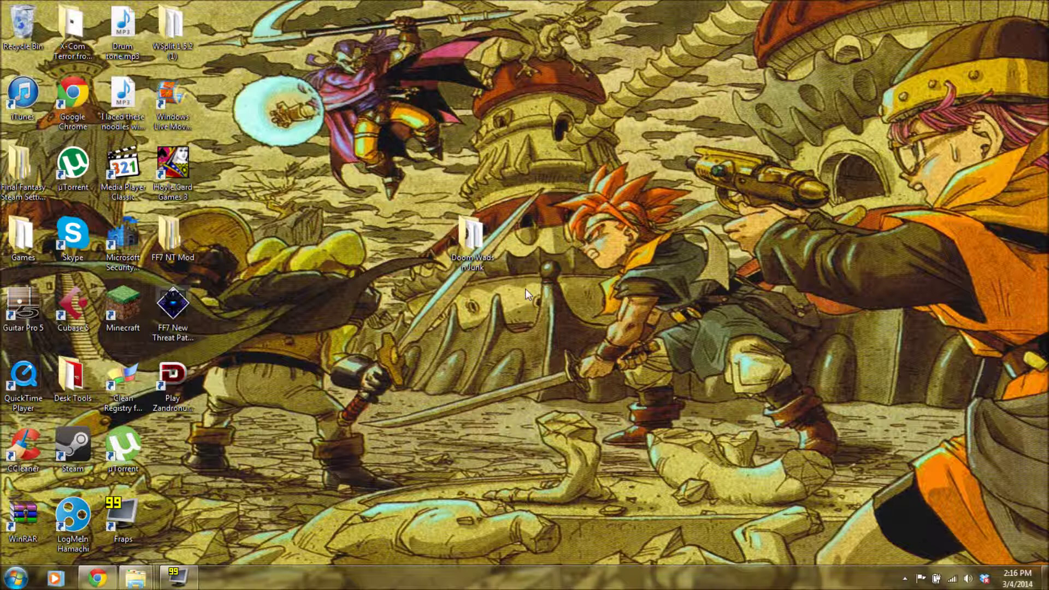
double_click(479, 239)
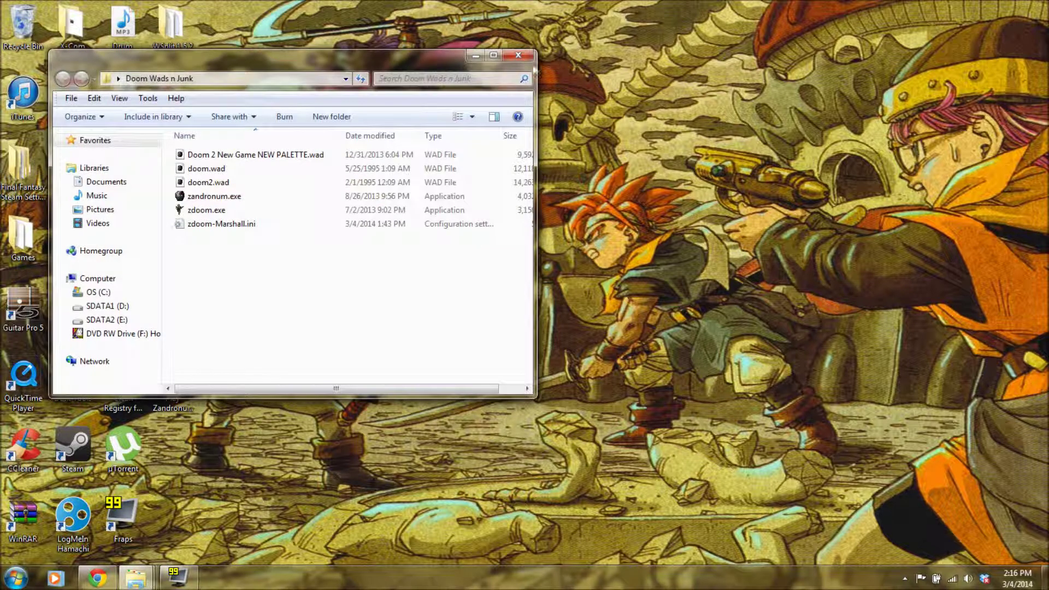
click(519, 56)
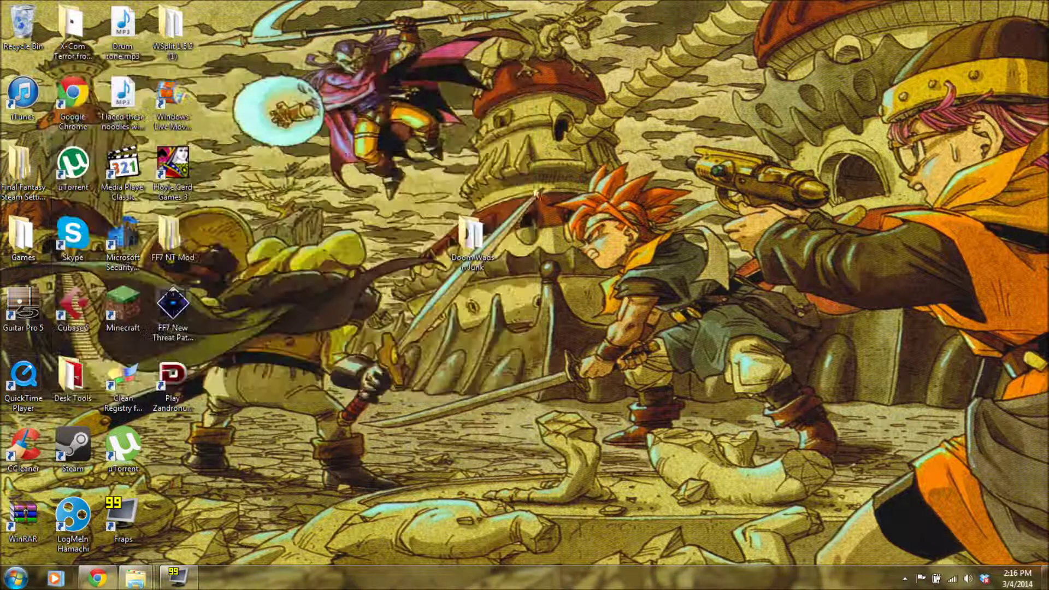